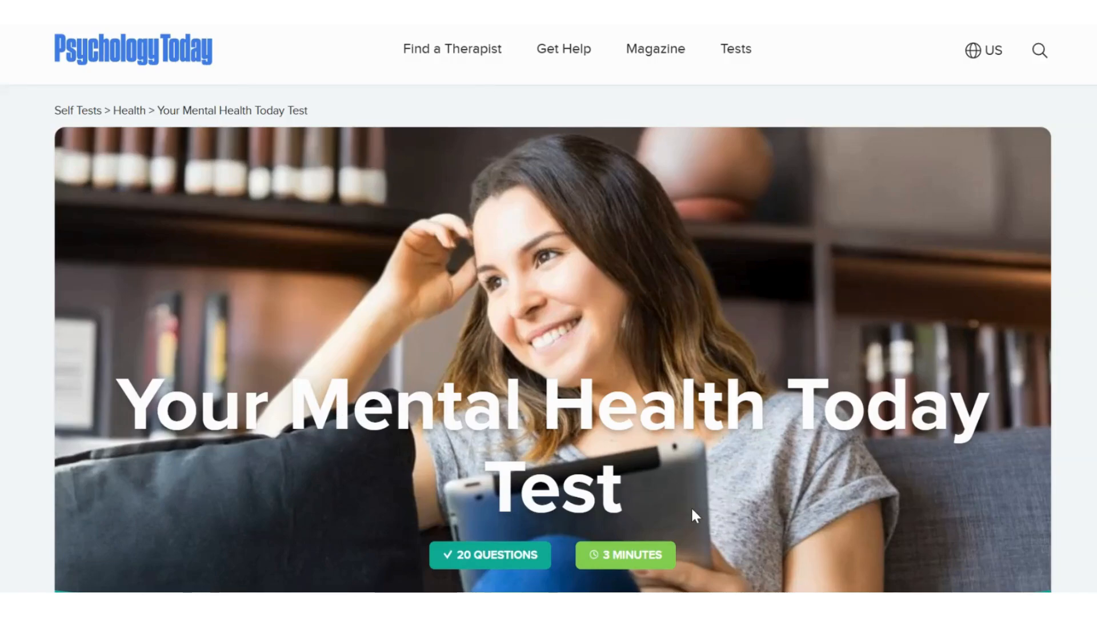
- Examine the introduction and statements of the Your Mental Health Today Test, along with their disagree-to-agree answer scales
scroll(692, 511, down, 3)
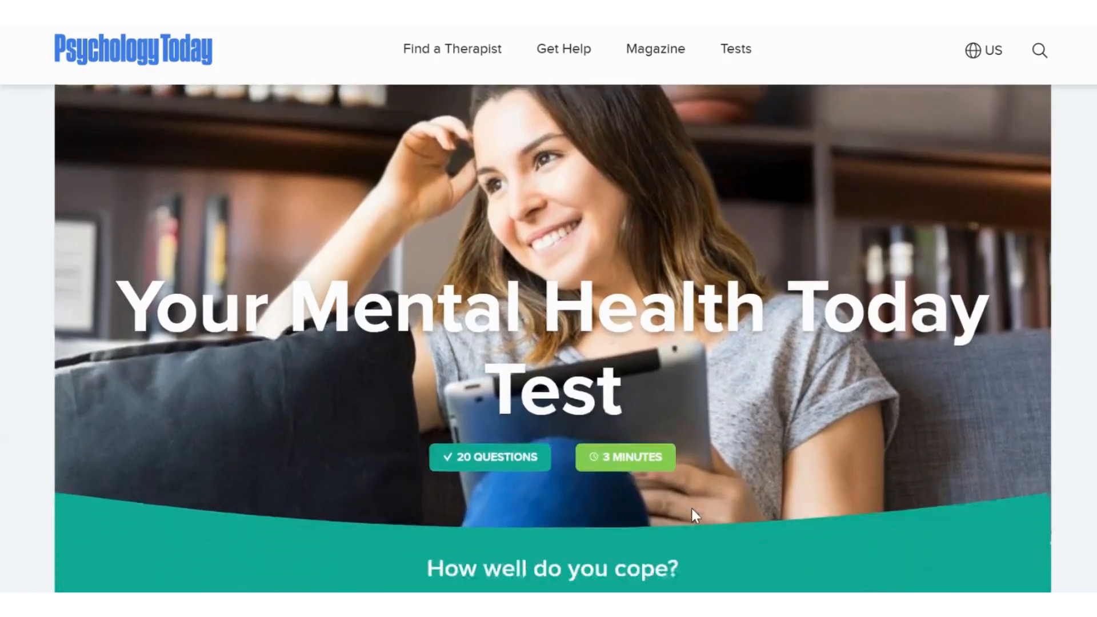
scroll(691, 509, down, 5)
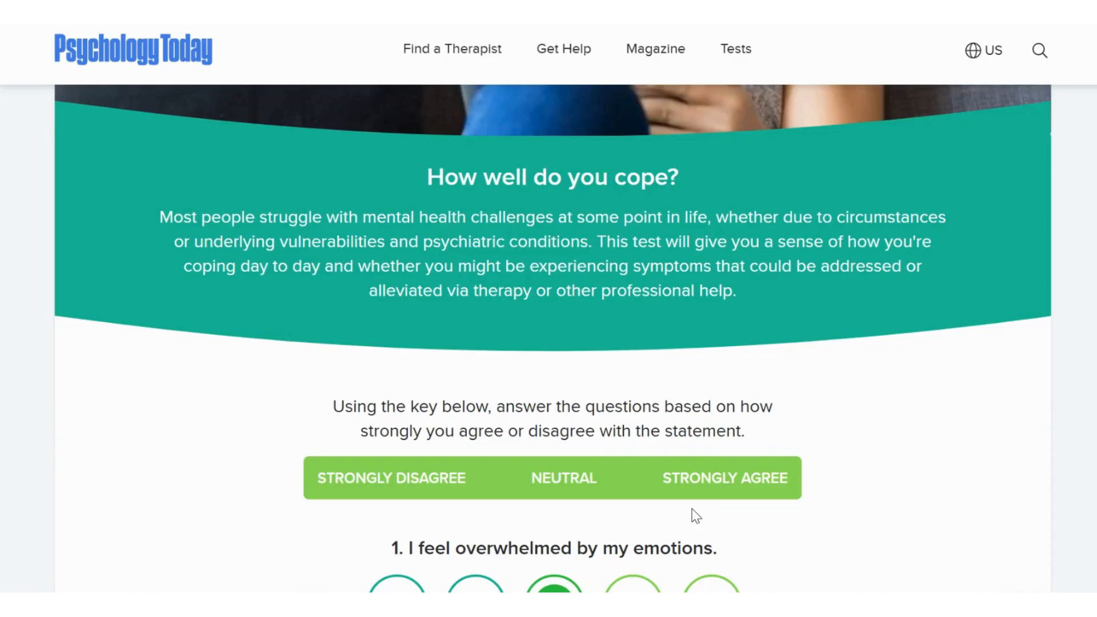
scroll(696, 516, down, 4)
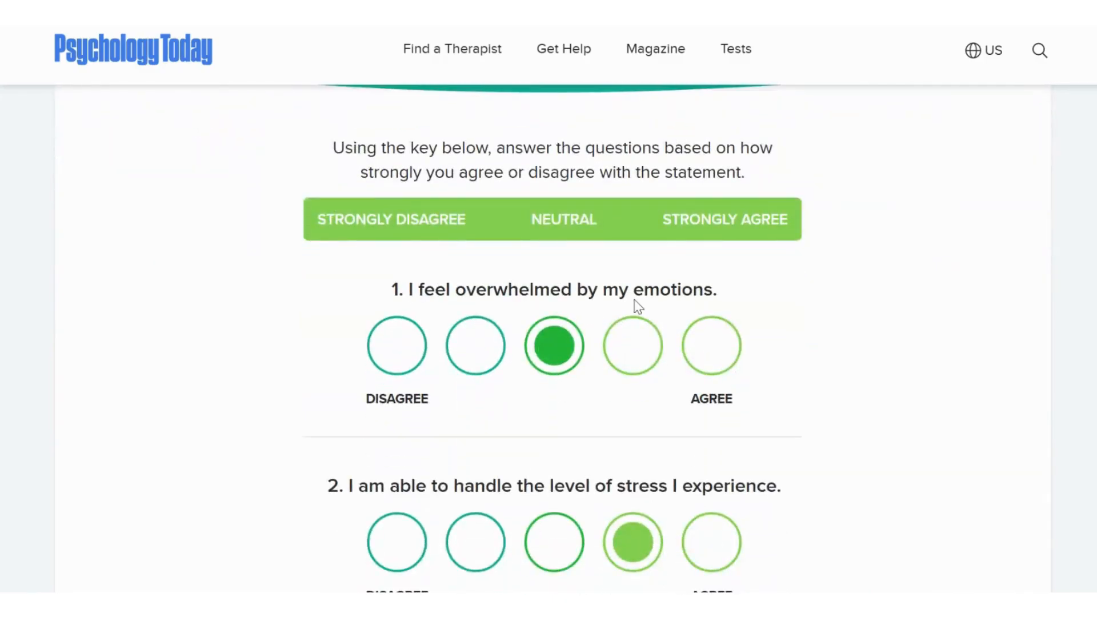
scroll(700, 295, down, 2)
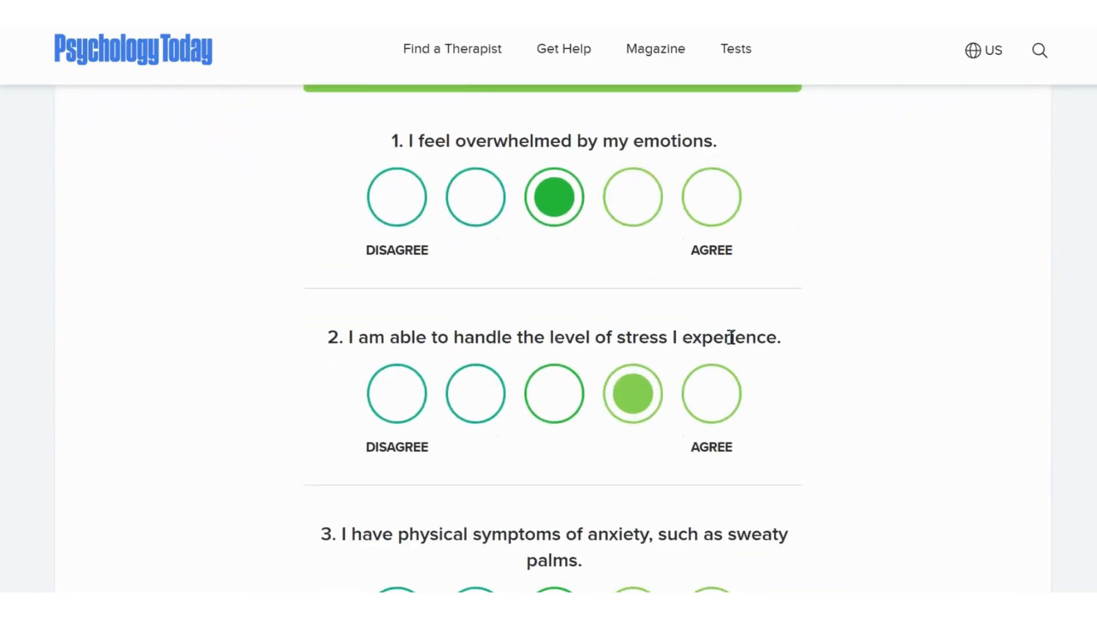
scroll(731, 338, down, 3)
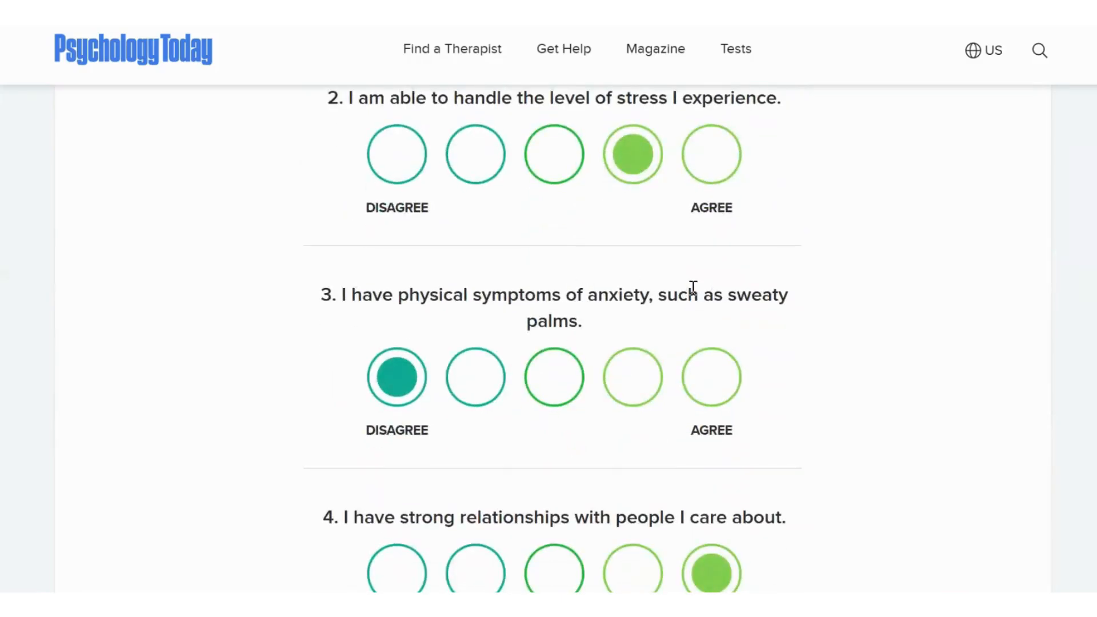
scroll(617, 315, down, 4)
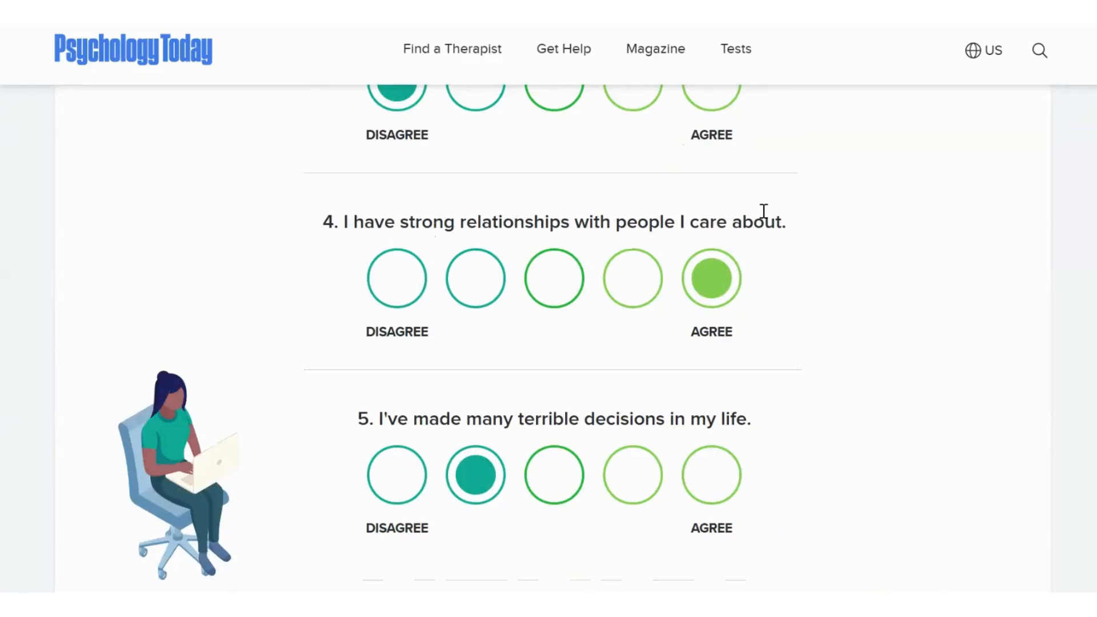
scroll(667, 243, down, 2)
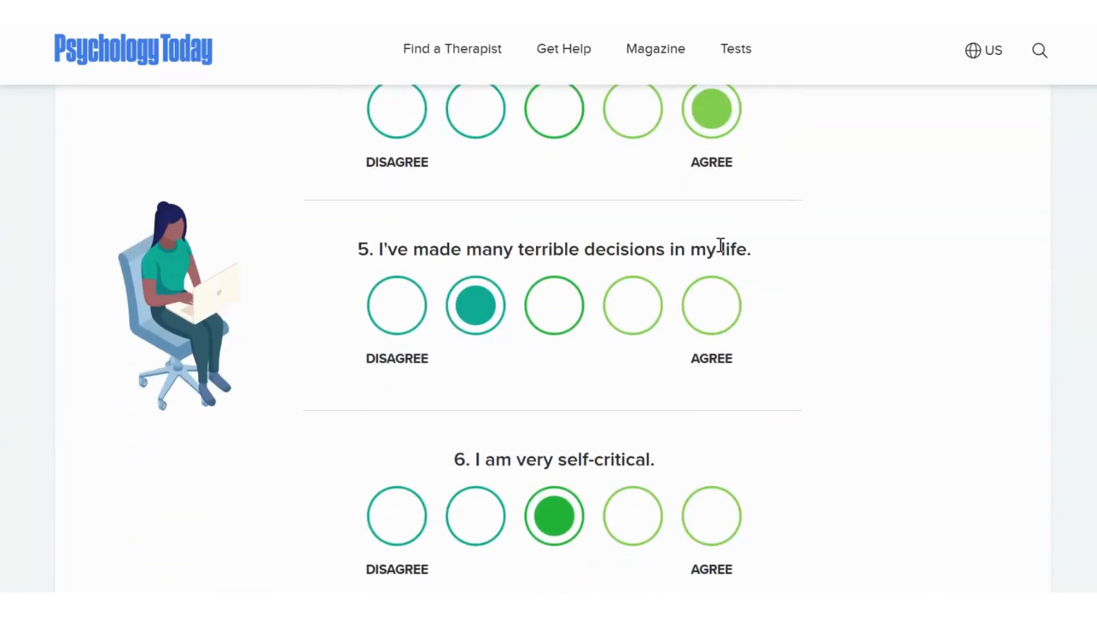
scroll(690, 357, down, 7)
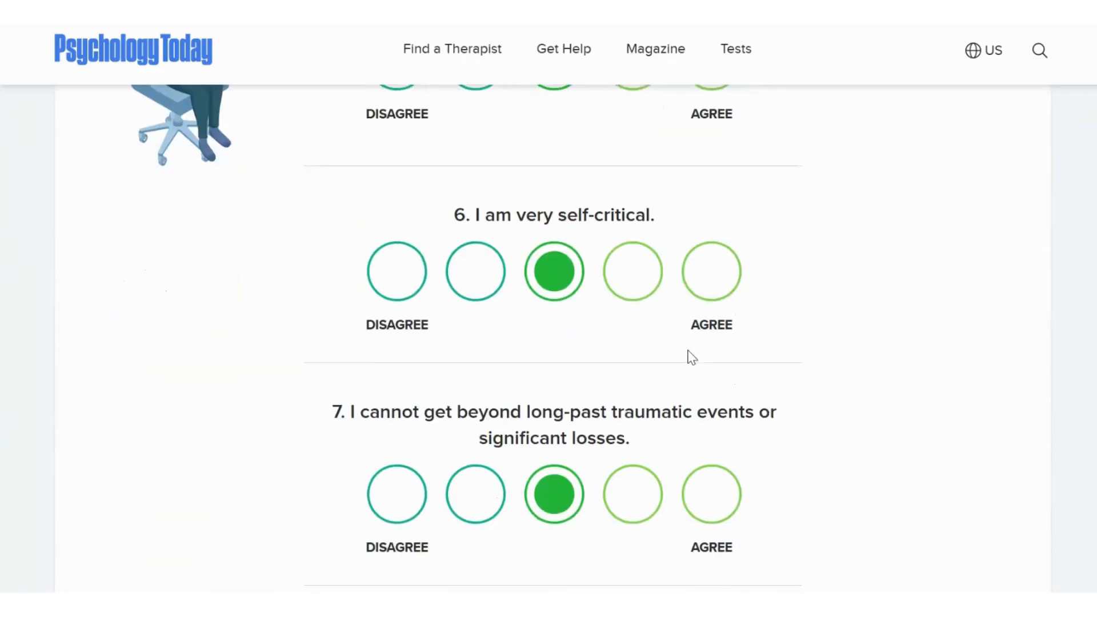
scroll(692, 357, down, 8)
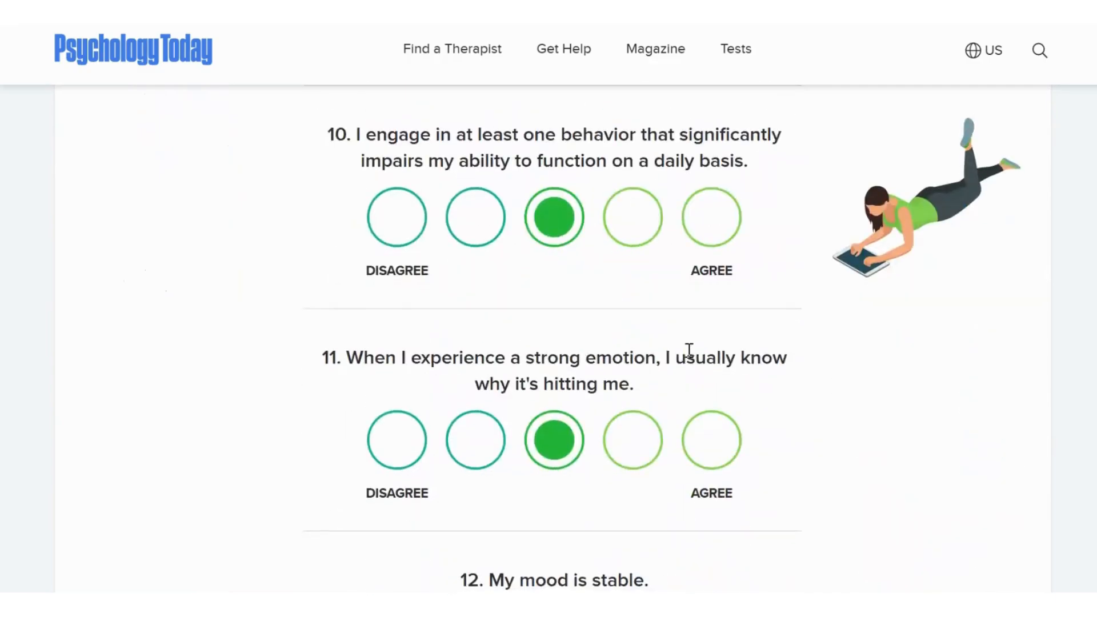
scroll(690, 350, down, 20)
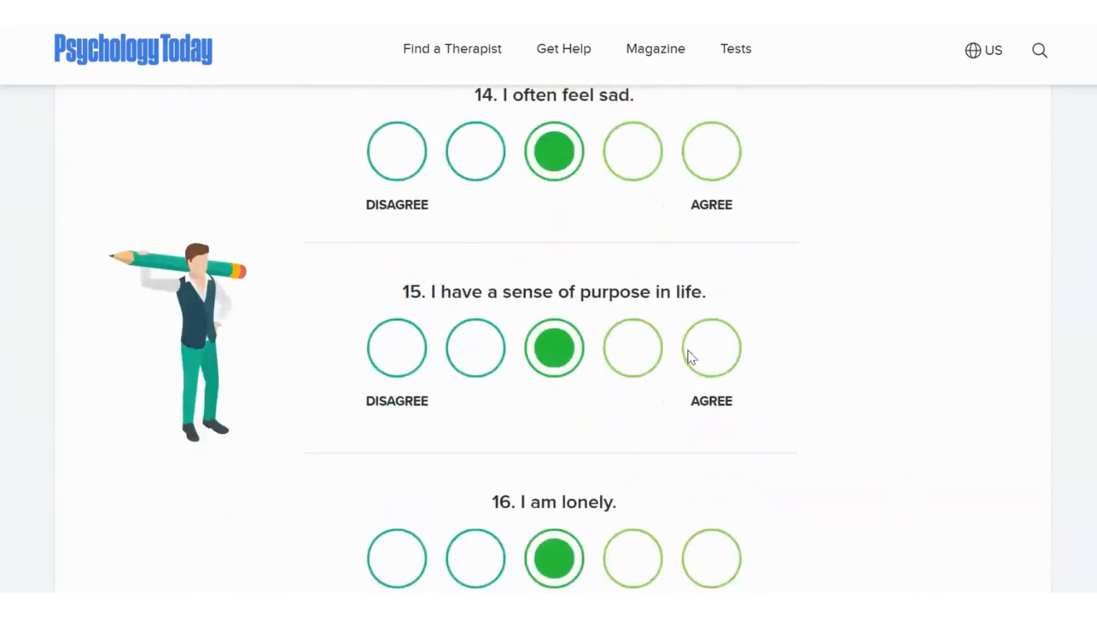
- Get the Your Mental Health Today Test score and read through the results page
click(560, 468)
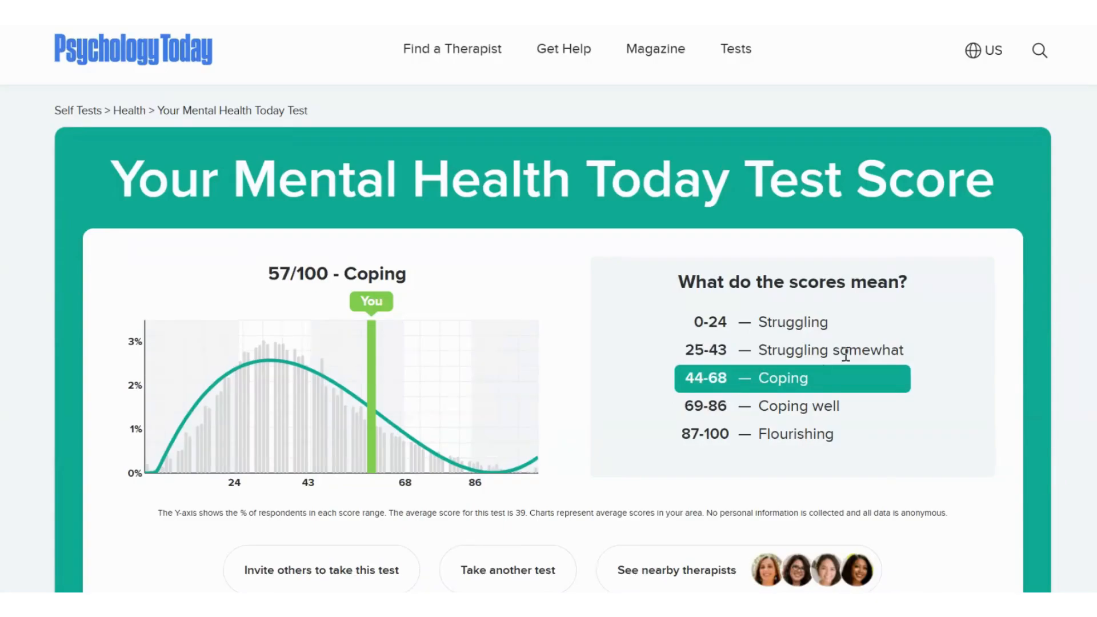
scroll(830, 398, down, 5)
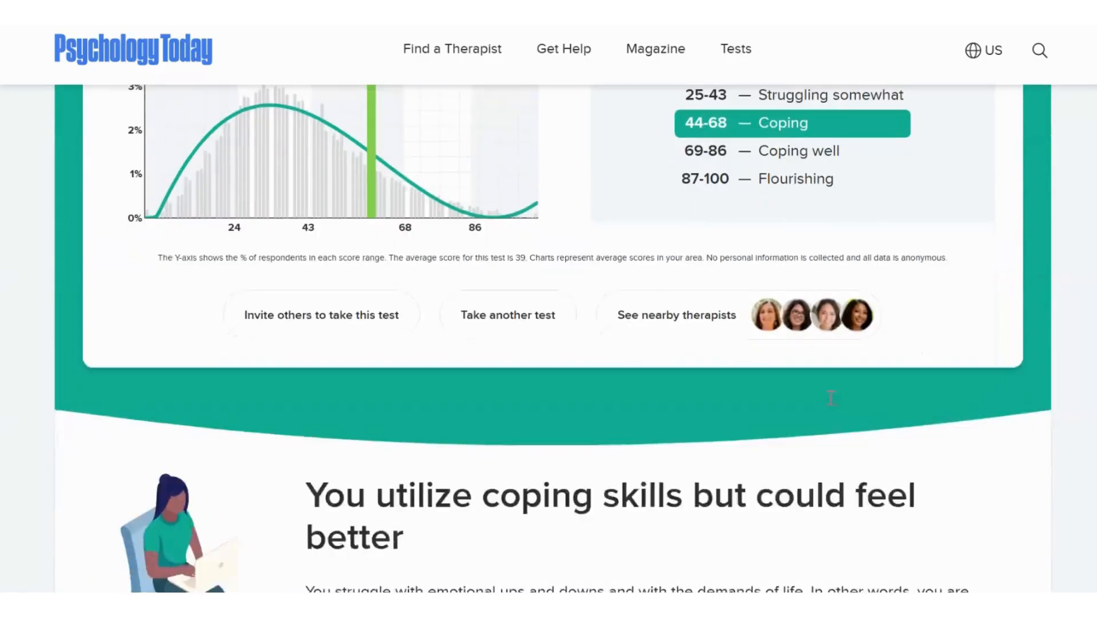
scroll(828, 395, down, 5)
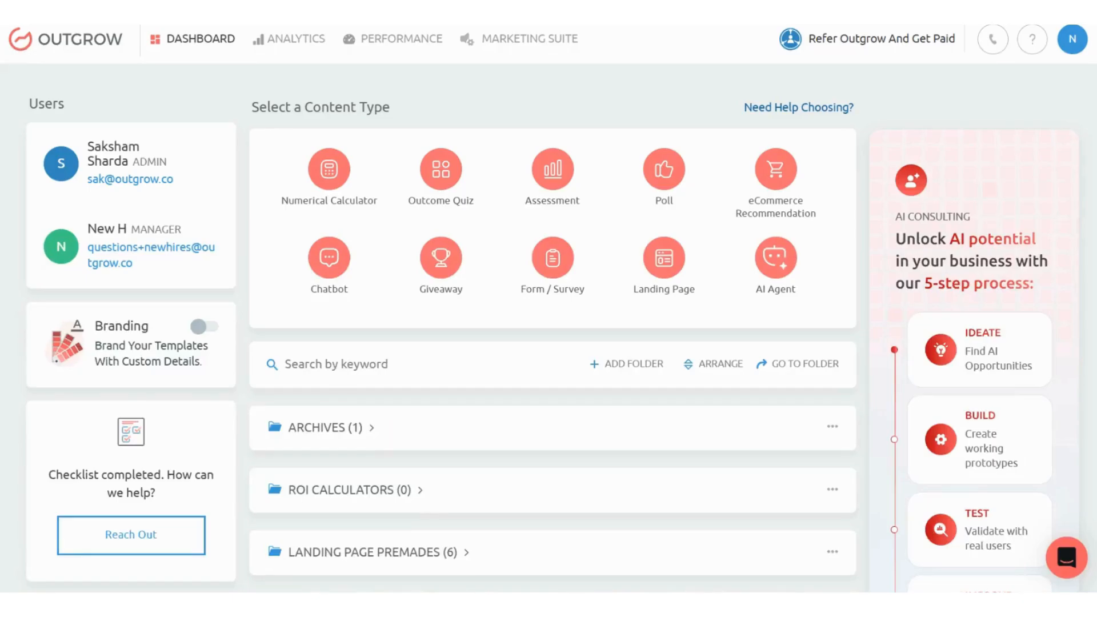
- Switch to Outgrow and start a new Outcome Quiz from scratch after browsing the Marketing & Advertising premade templates
mouse_move(440, 189)
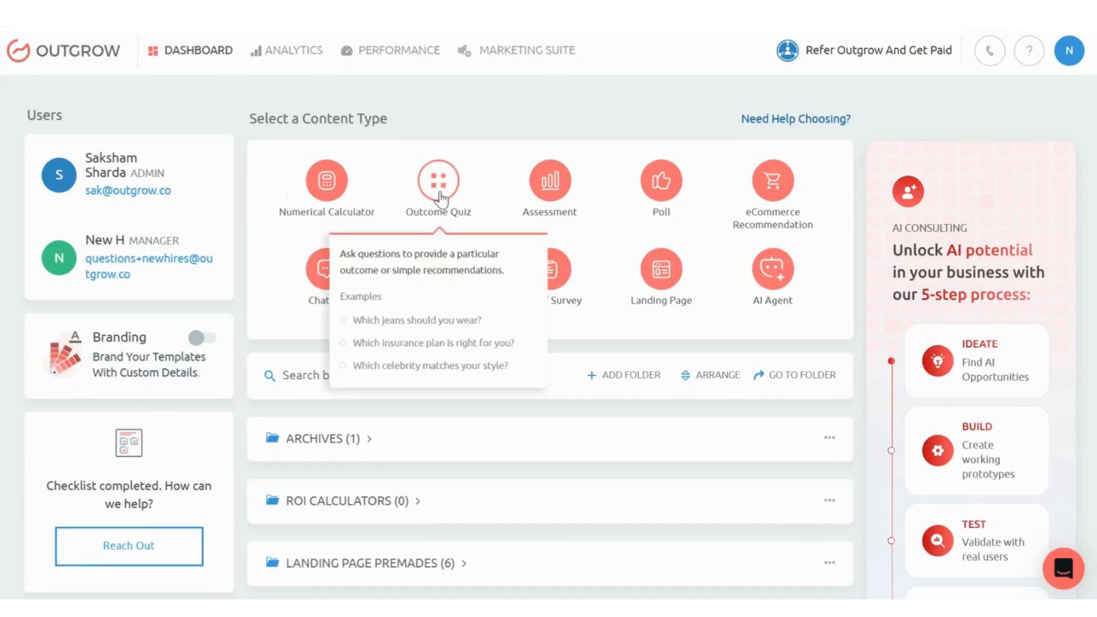
click(440, 197)
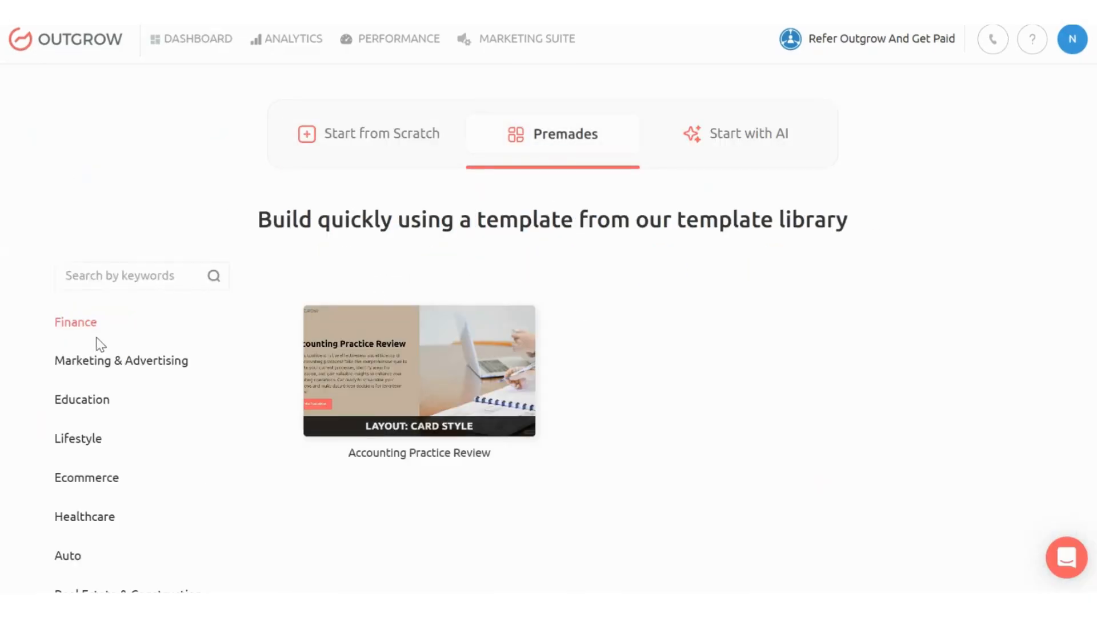
click(95, 368)
scroll(531, 331, down, 1)
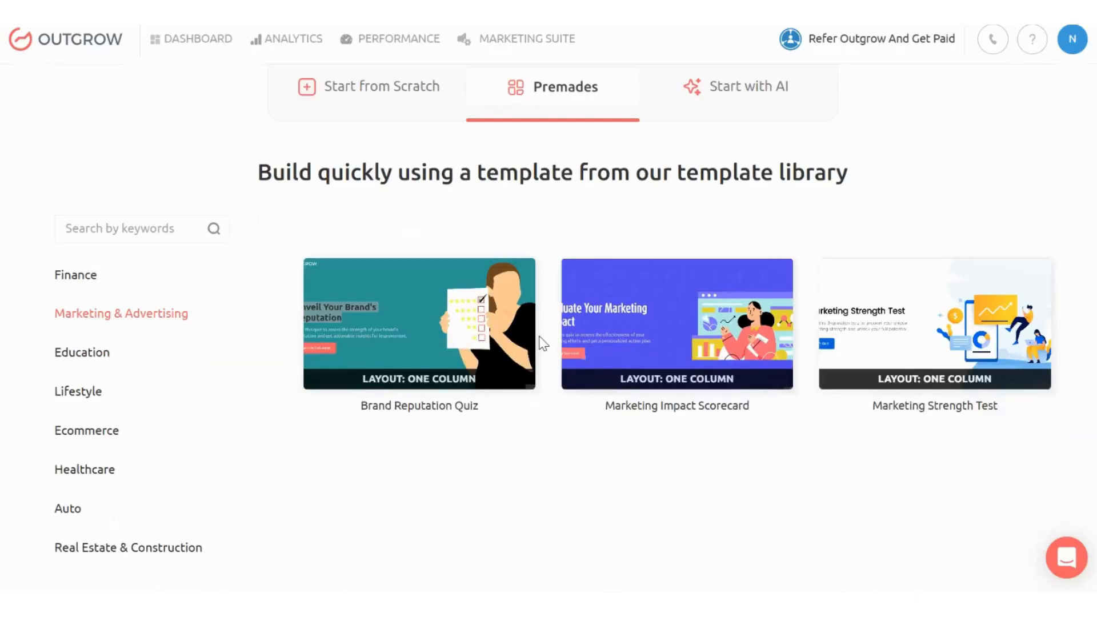
scroll(491, 300, up, 1)
click(373, 135)
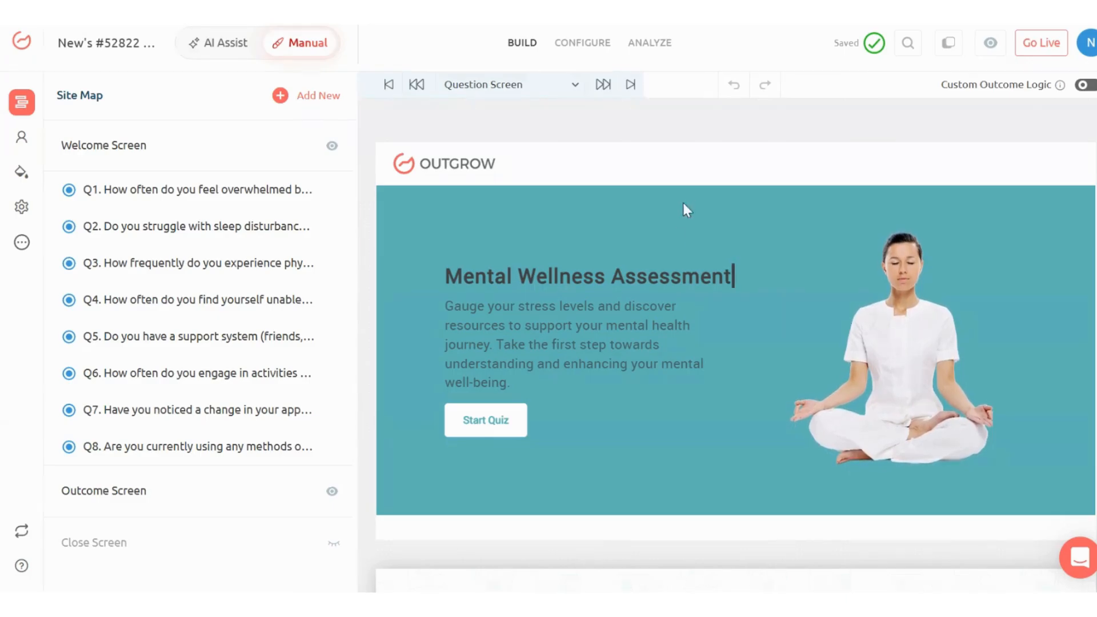
- Review the Mental Wellness Assessment's first three questions, on feeling overwhelmed, sleep disturbances and physical stress symptoms, by opening their settings
scroll(667, 231, down, 3)
scroll(668, 235, down, 2)
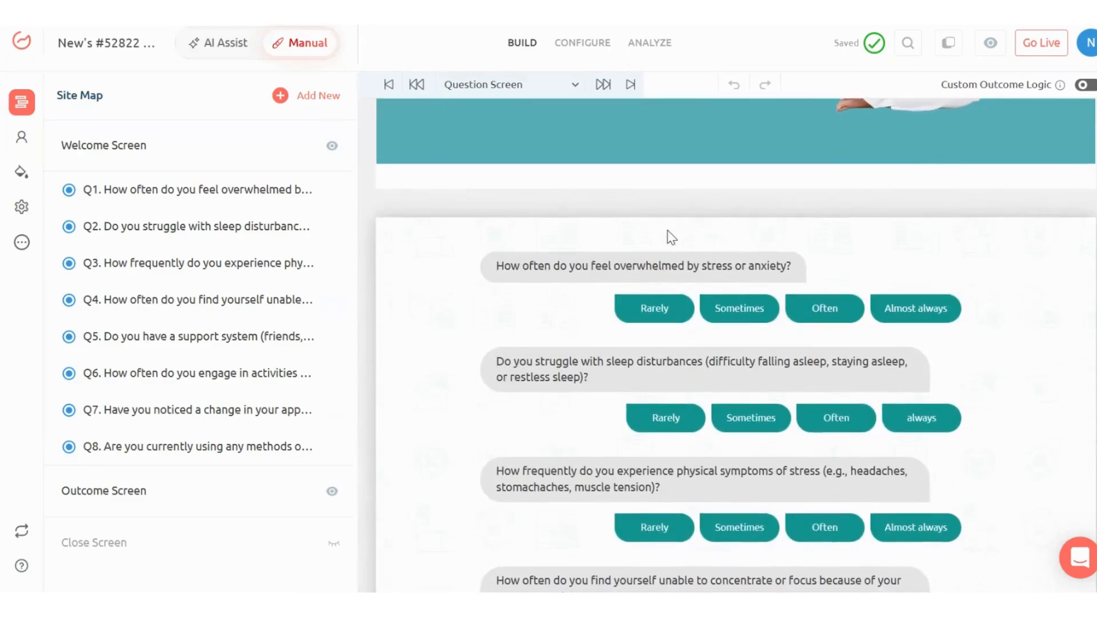
click(549, 266)
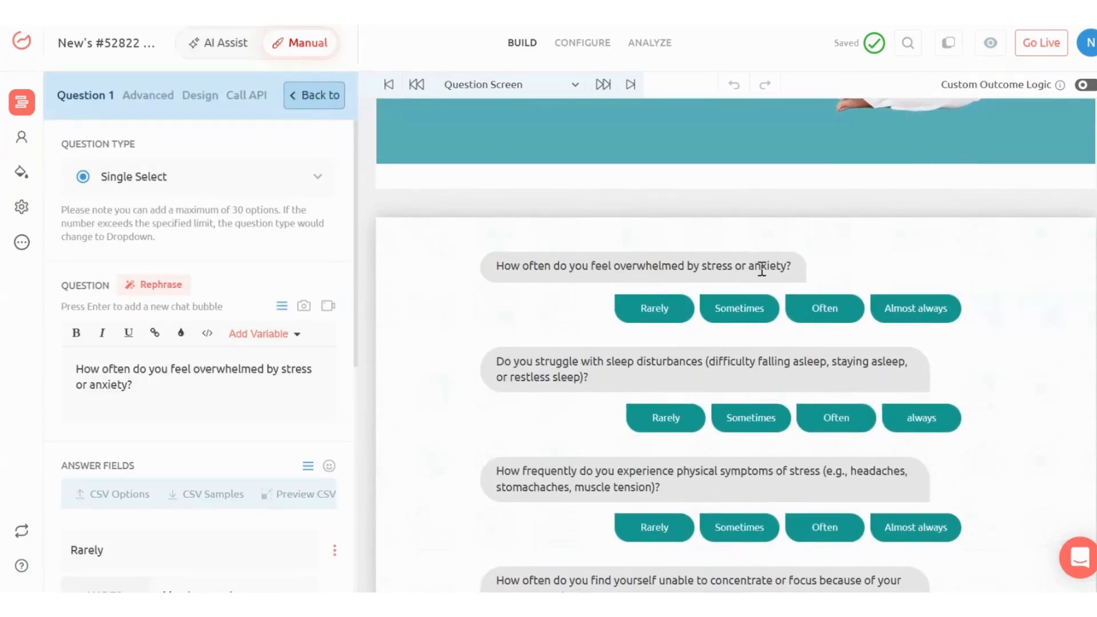
click(572, 364)
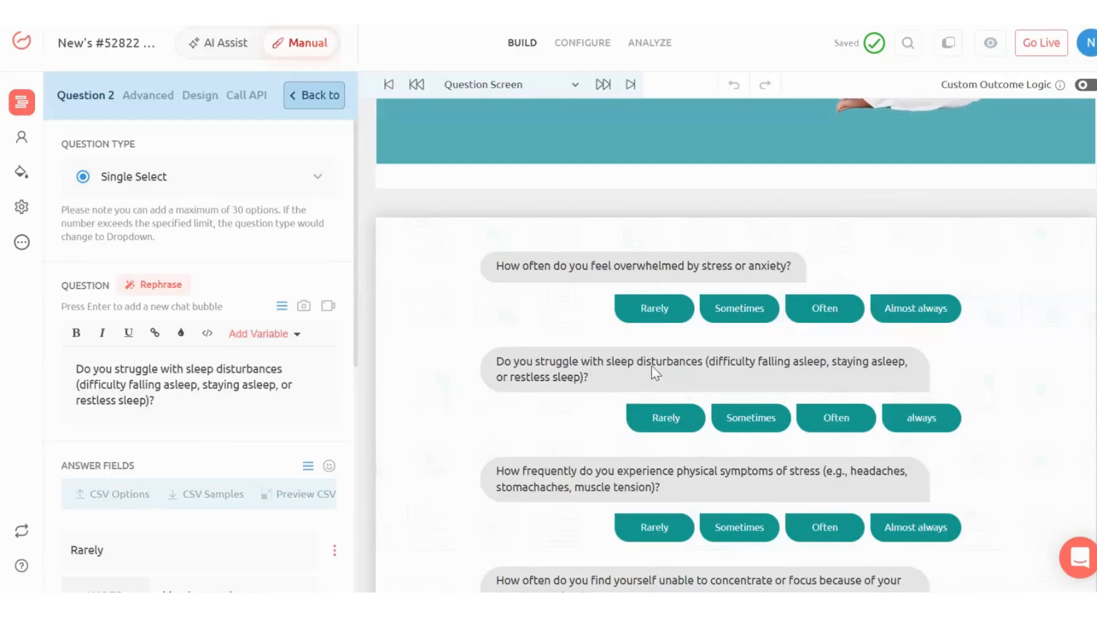
scroll(685, 364, down, 1)
scroll(685, 364, down, 1)
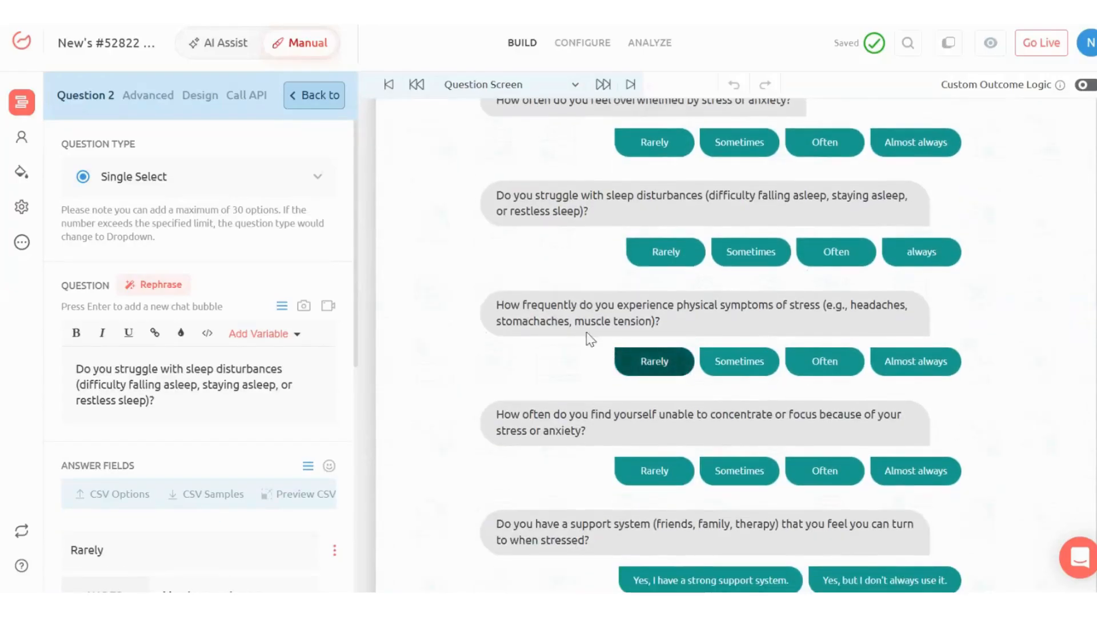
click(566, 310)
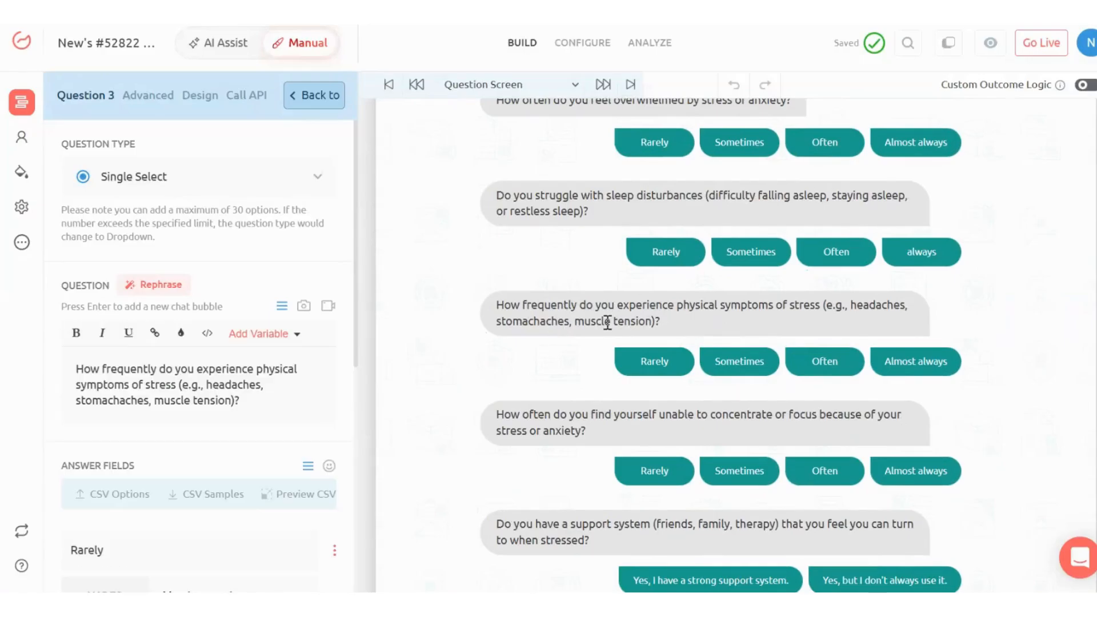
- Review the settings of the questions on concentration, support system, relaxing activities and changes in appetite
scroll(642, 312, down, 2)
click(889, 274)
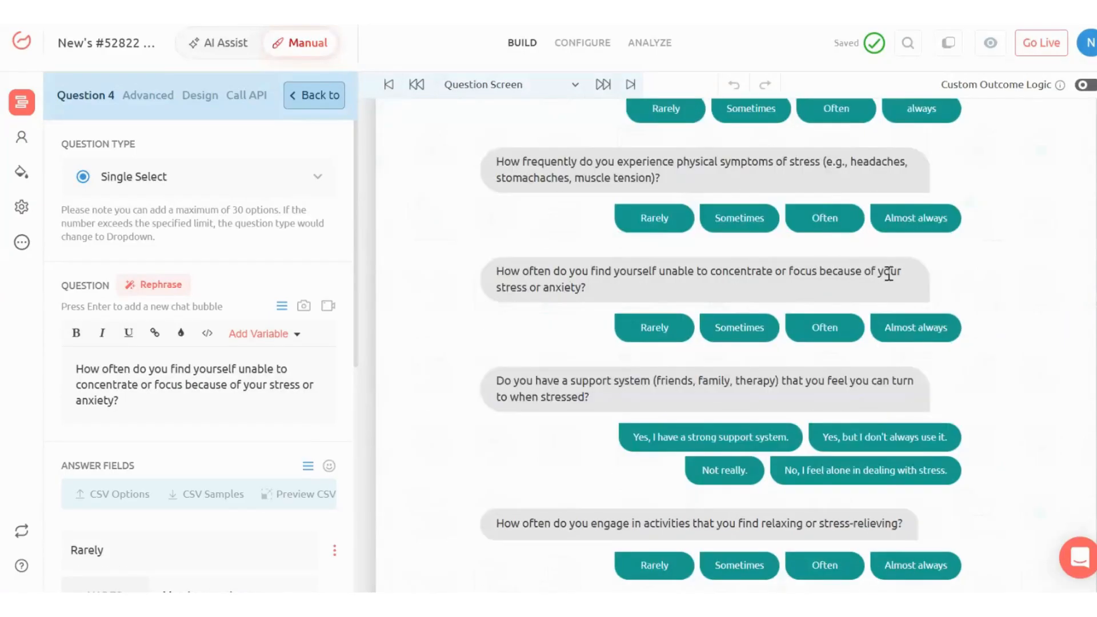
scroll(575, 292, down, 1)
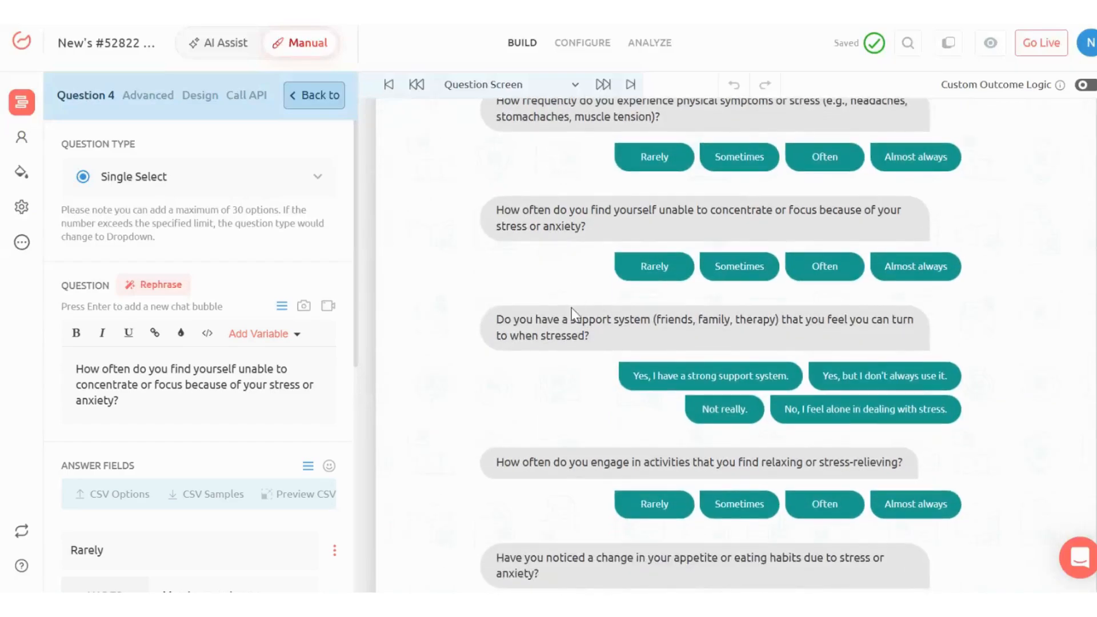
click(561, 333)
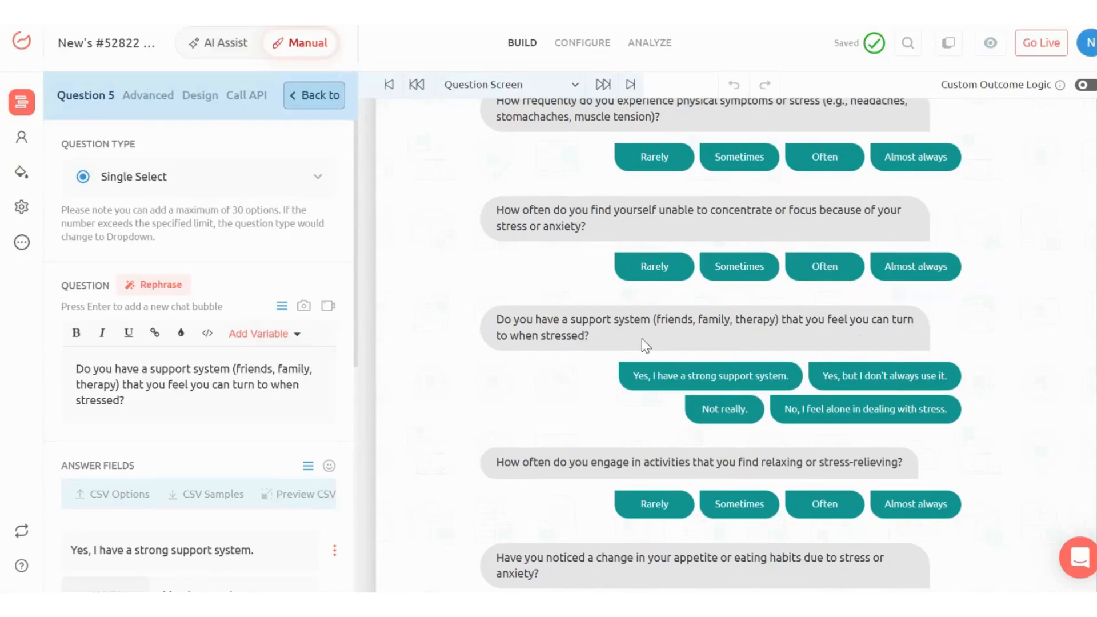
scroll(643, 338, down, 2)
click(560, 334)
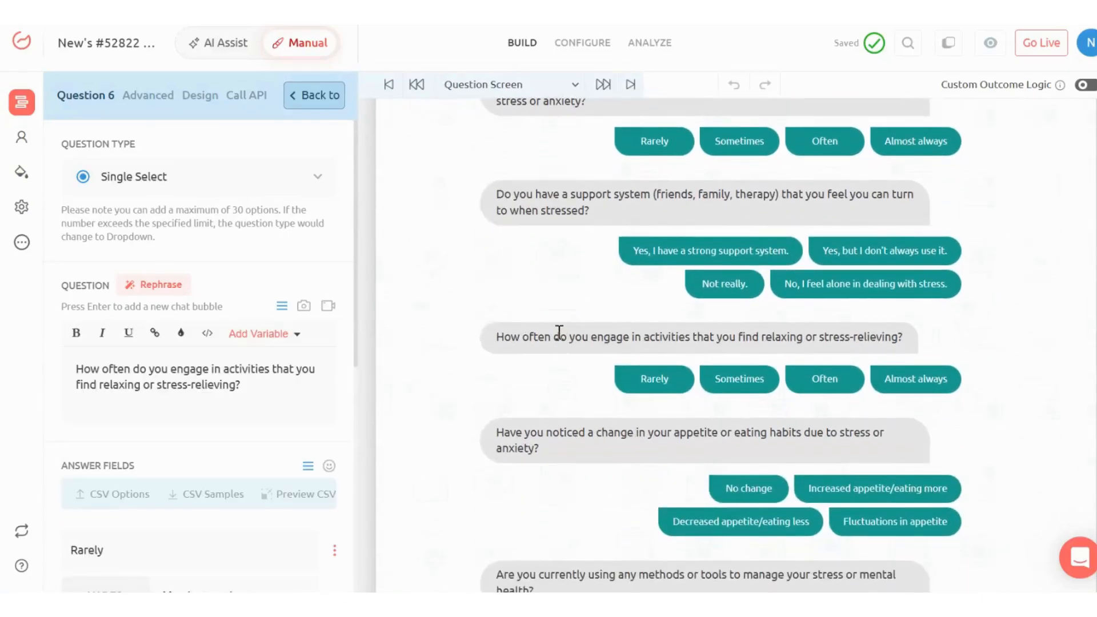
click(546, 427)
- Examine the Healthy Balanced Stress Level and Highly Stressed and Unbalanced outcomes, opening the settings of the latter
scroll(546, 428, down, 3)
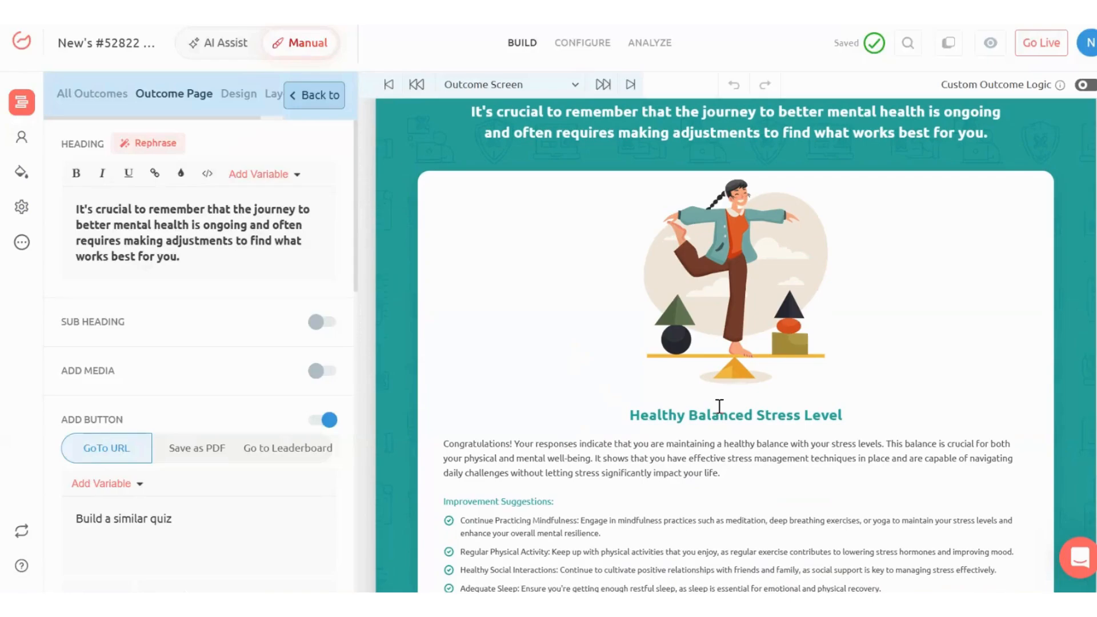
scroll(720, 406, down, 2)
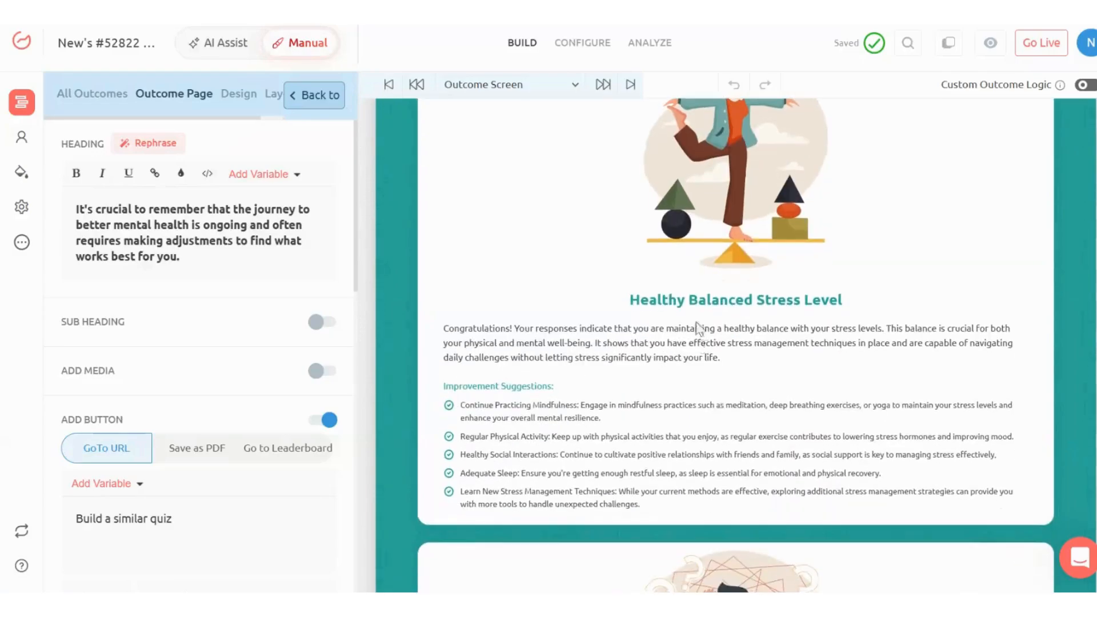
scroll(831, 309, down, 5)
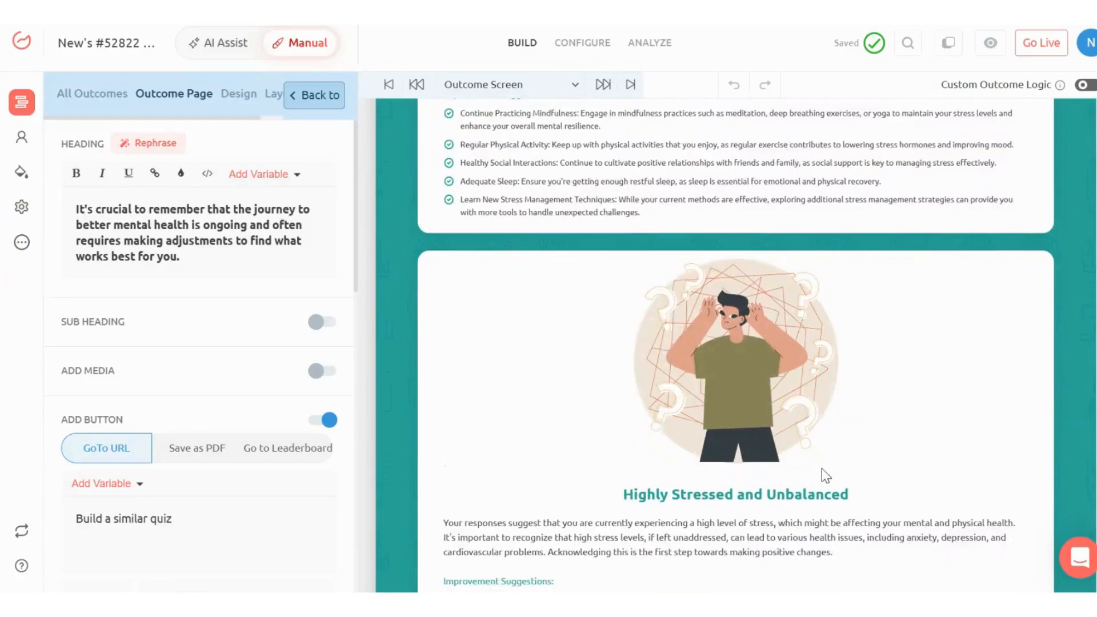
scroll(822, 469, down, 1)
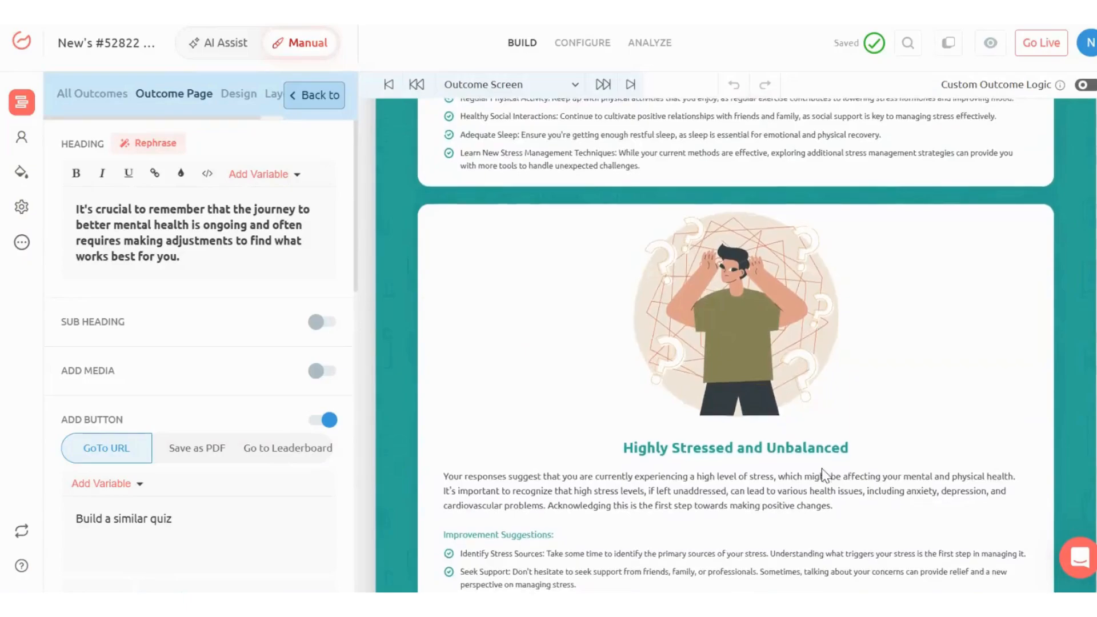
click(822, 469)
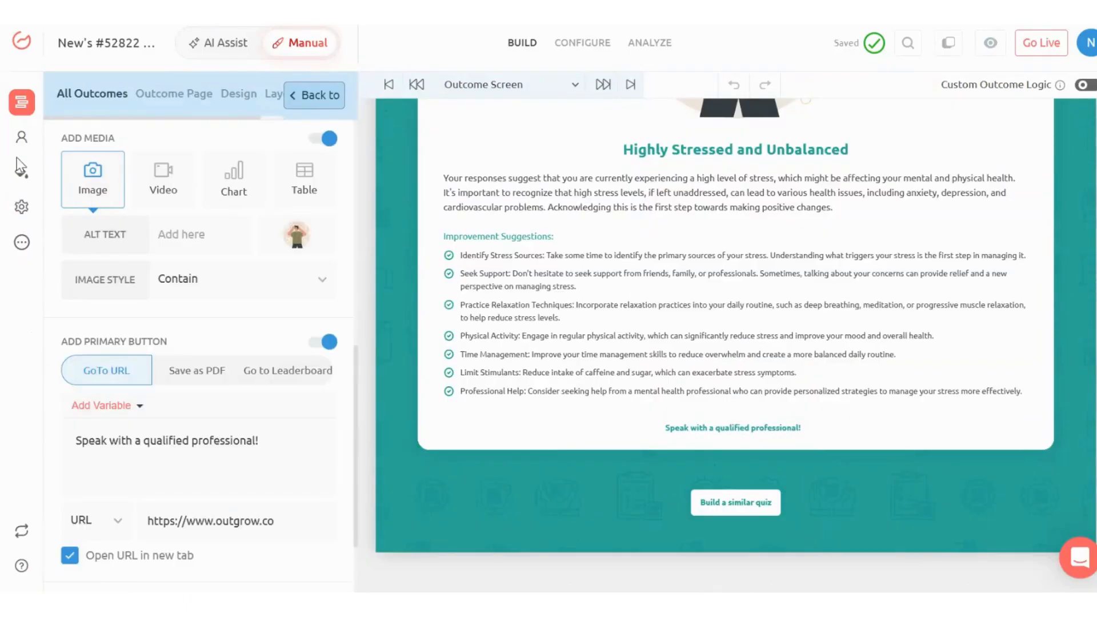
- Open the lead generation form for the outcome screen and enable it before the results
click(21, 137)
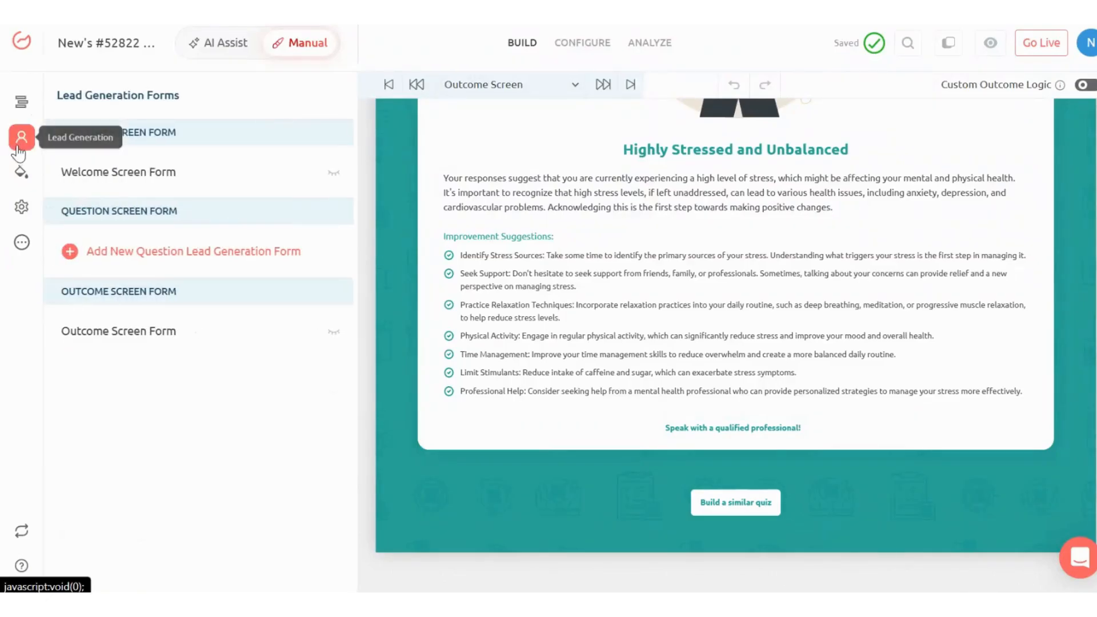
click(181, 344)
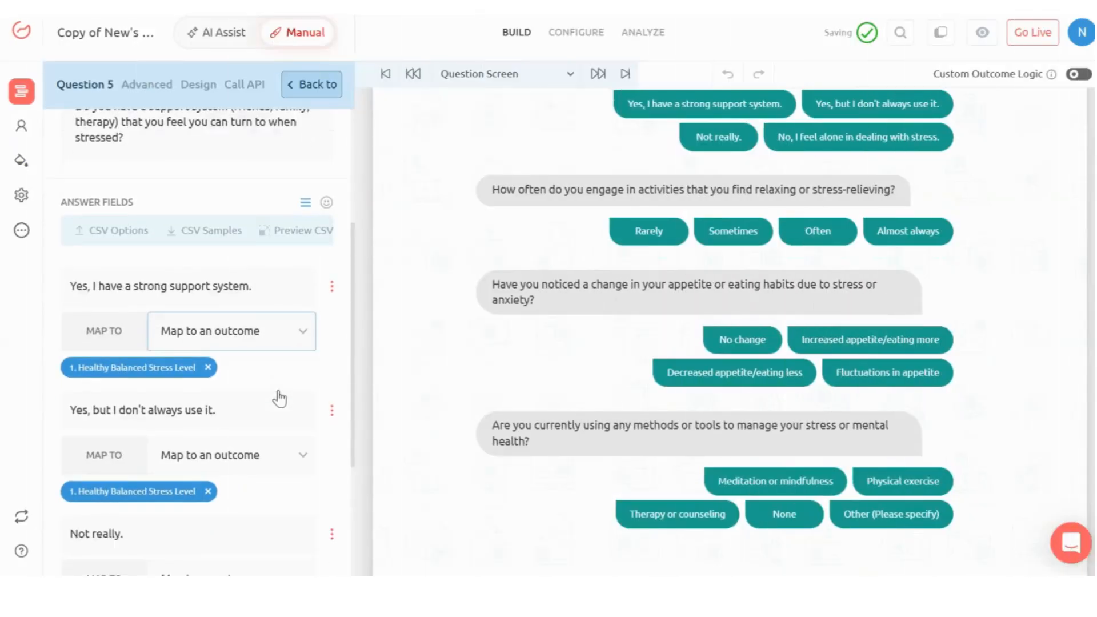
- Check the outcome mapping options for the answer "Yes, I have a strong support system." in the support system question
scroll(280, 399, down, 1)
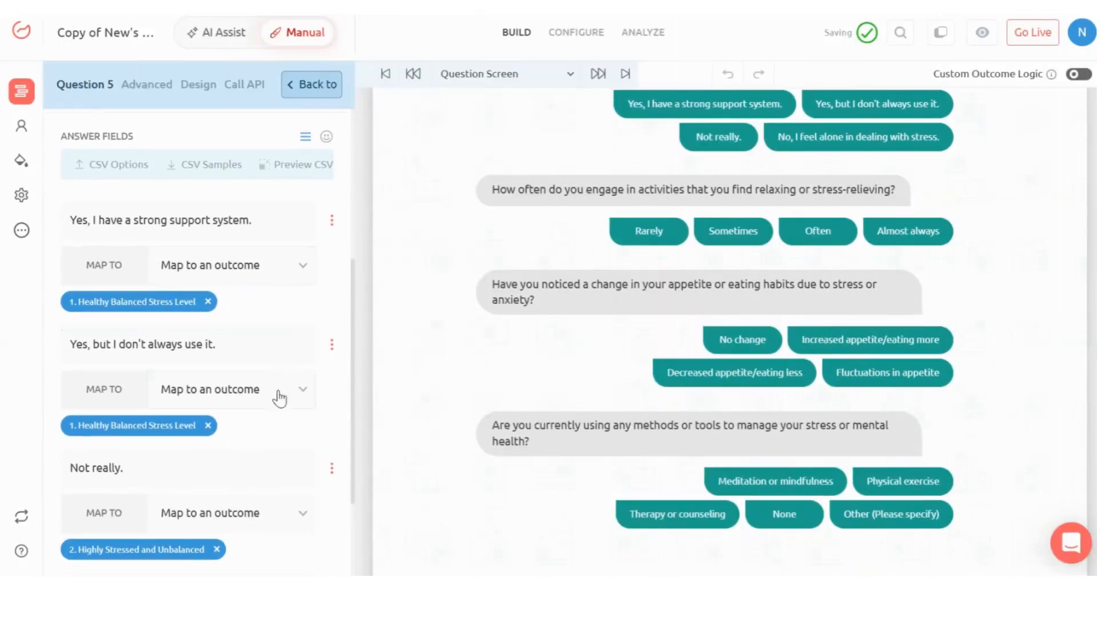
click(294, 272)
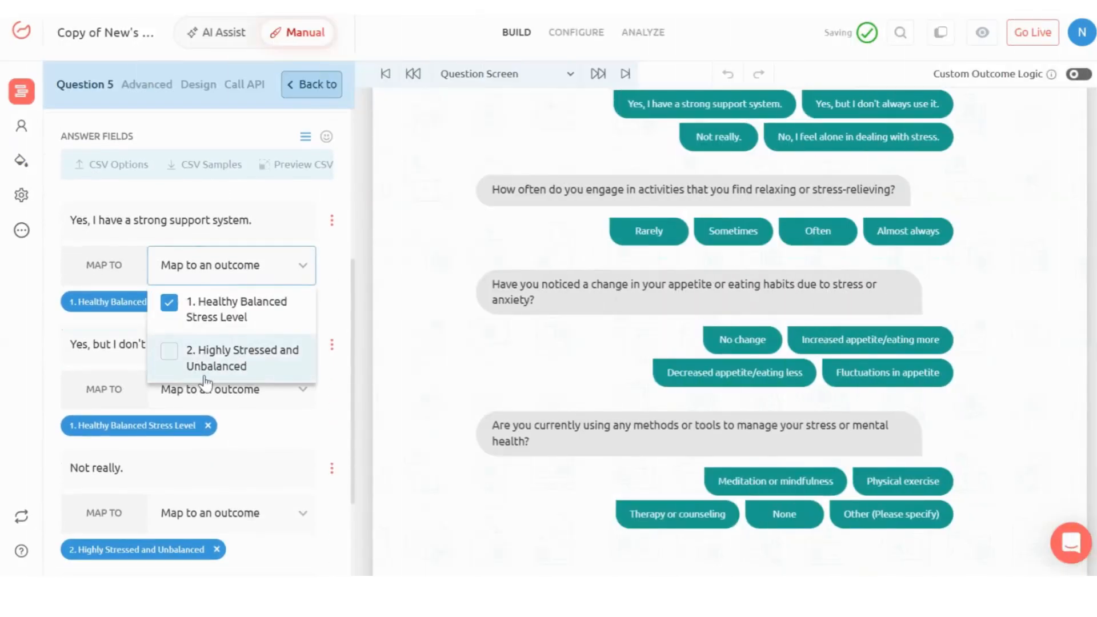
click(606, 421)
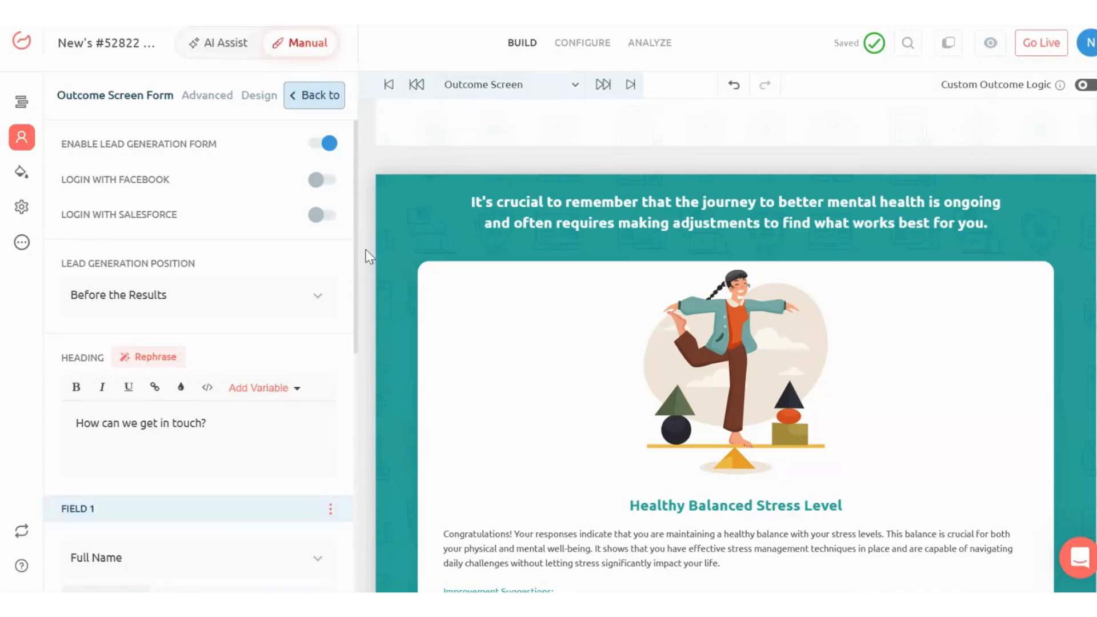
- Review the quiz's overall design settings for logo, background and font, and open the available layouts
click(21, 172)
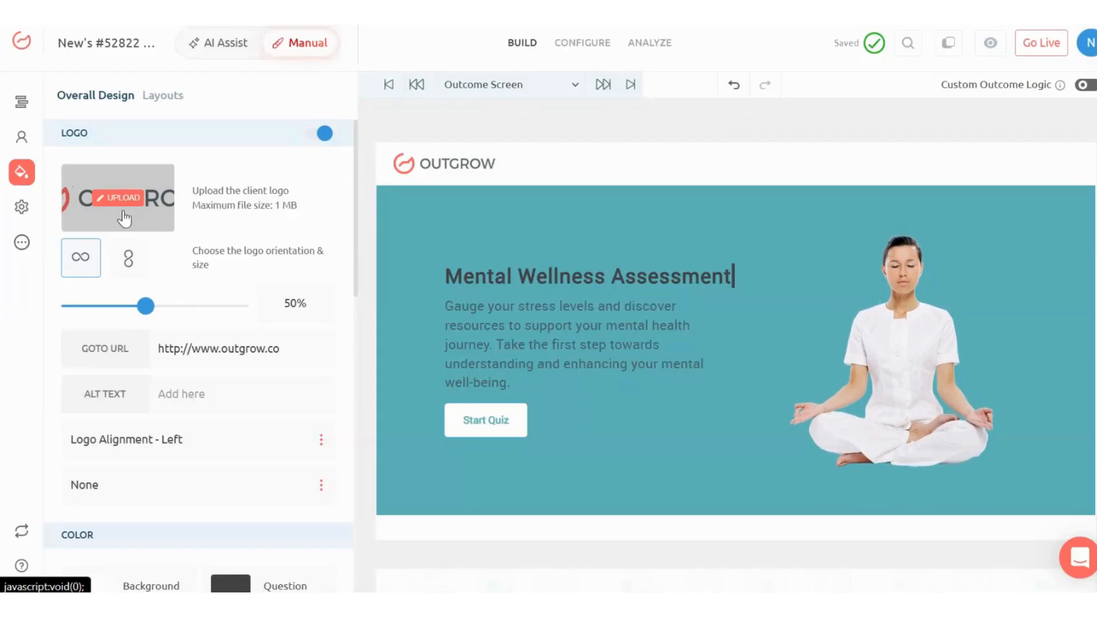
scroll(216, 409, down, 4)
scroll(266, 378, down, 5)
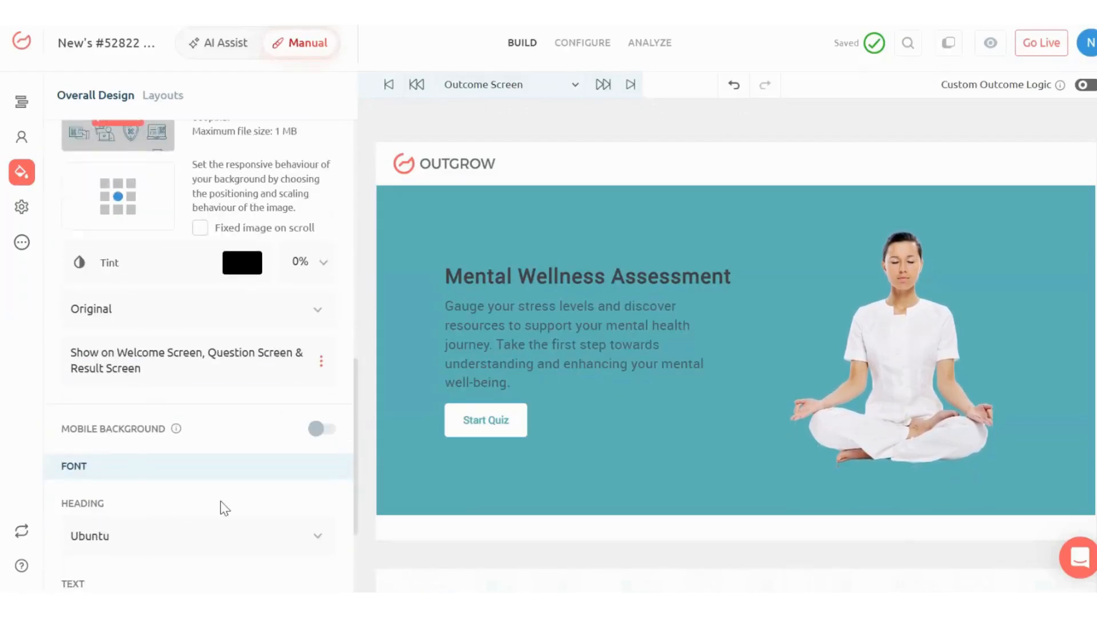
click(162, 96)
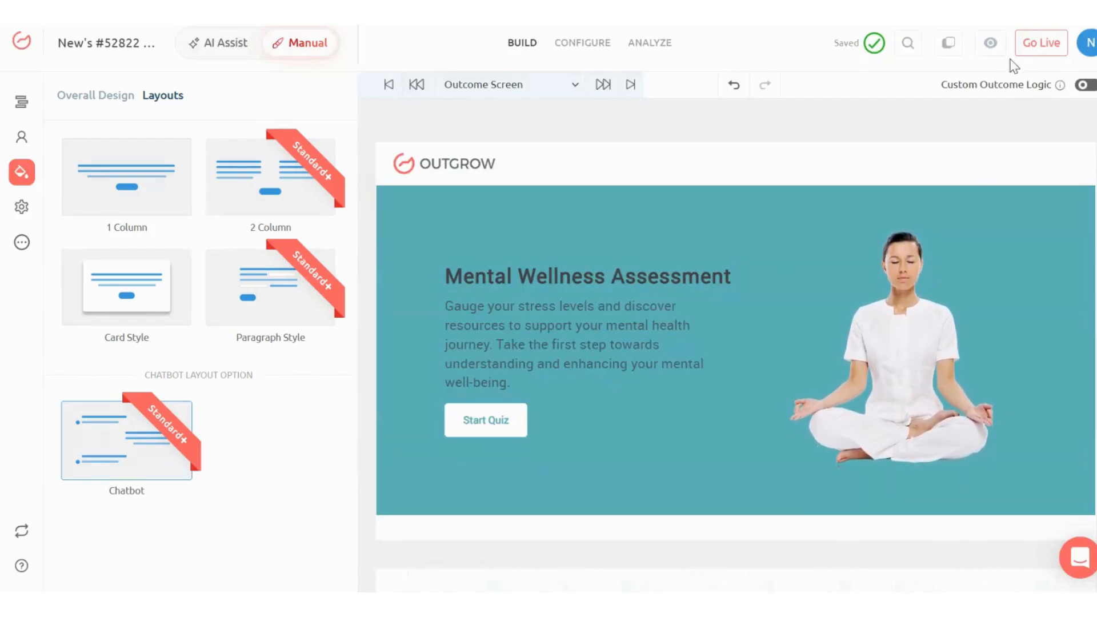
- Take the outcome quiz live, view its embed code, and close the sharing dialog
click(1039, 44)
click(922, 300)
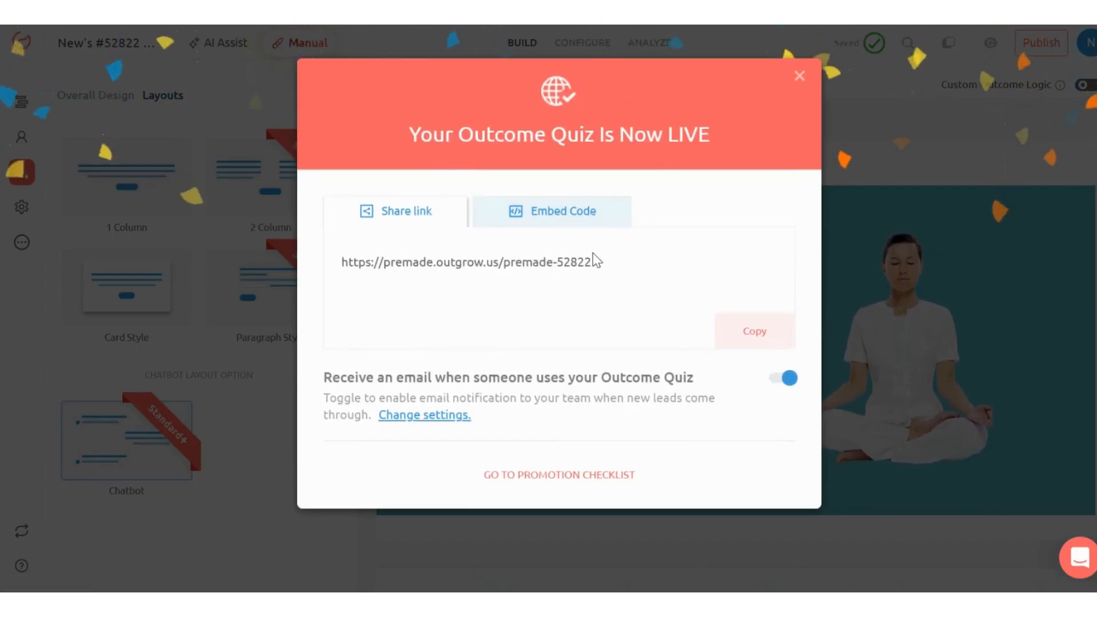
click(562, 223)
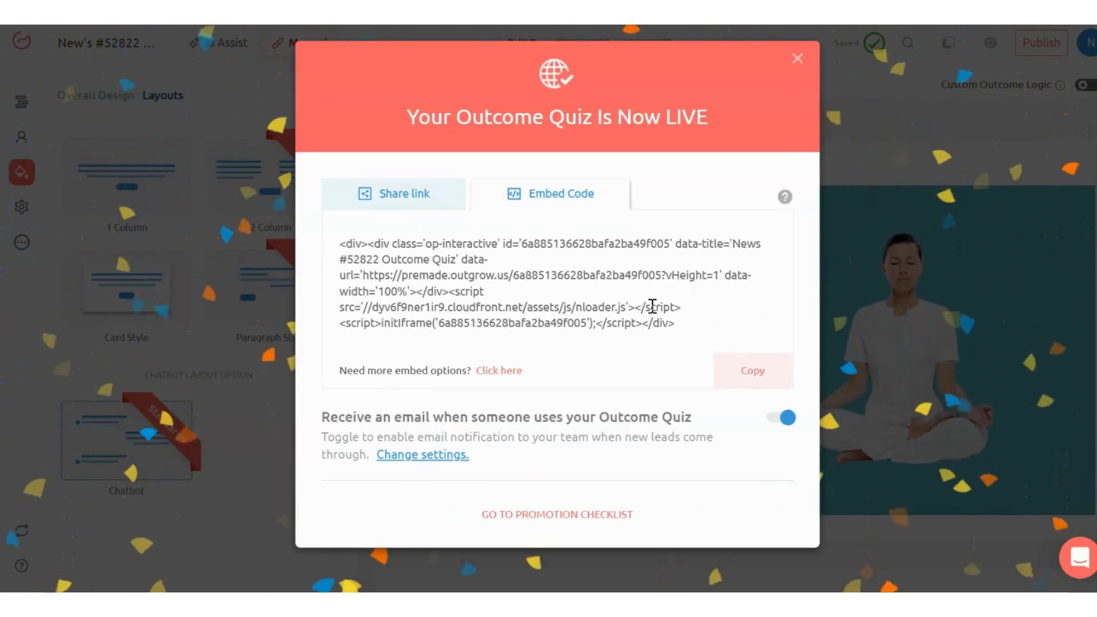
click(798, 58)
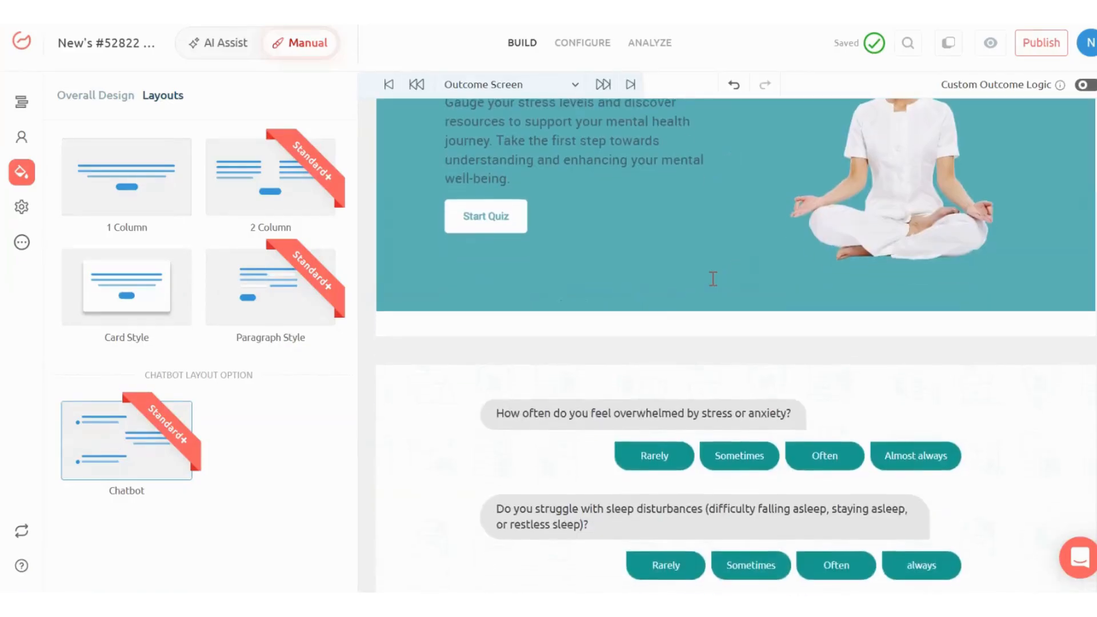
- Look through the quiz from its welcome screen to the Healthy Balanced Stress Level outcome, opening the sleep disturbances question's settings
scroll(712, 280, down, 10)
scroll(711, 280, down, 3)
scroll(712, 286, up, 15)
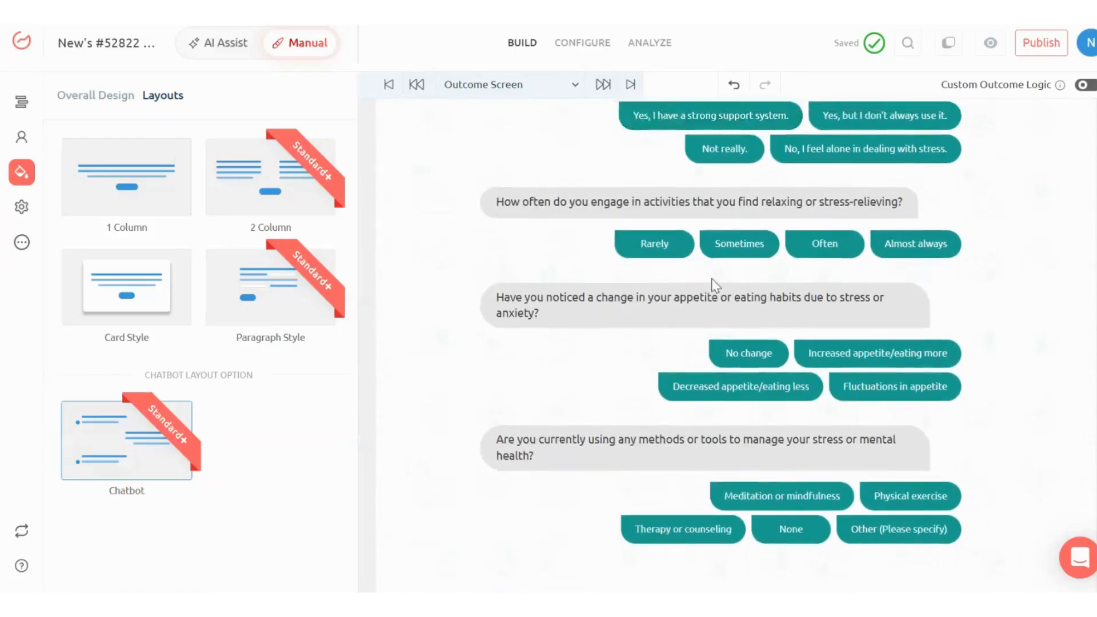
scroll(712, 283, up, 3)
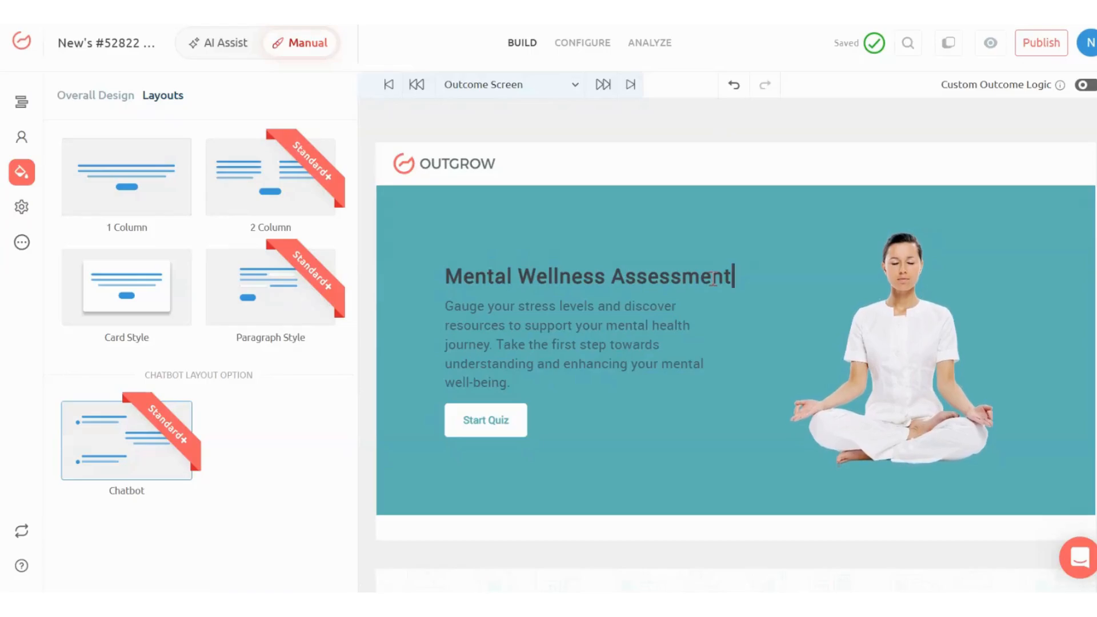
scroll(712, 281, down, 6)
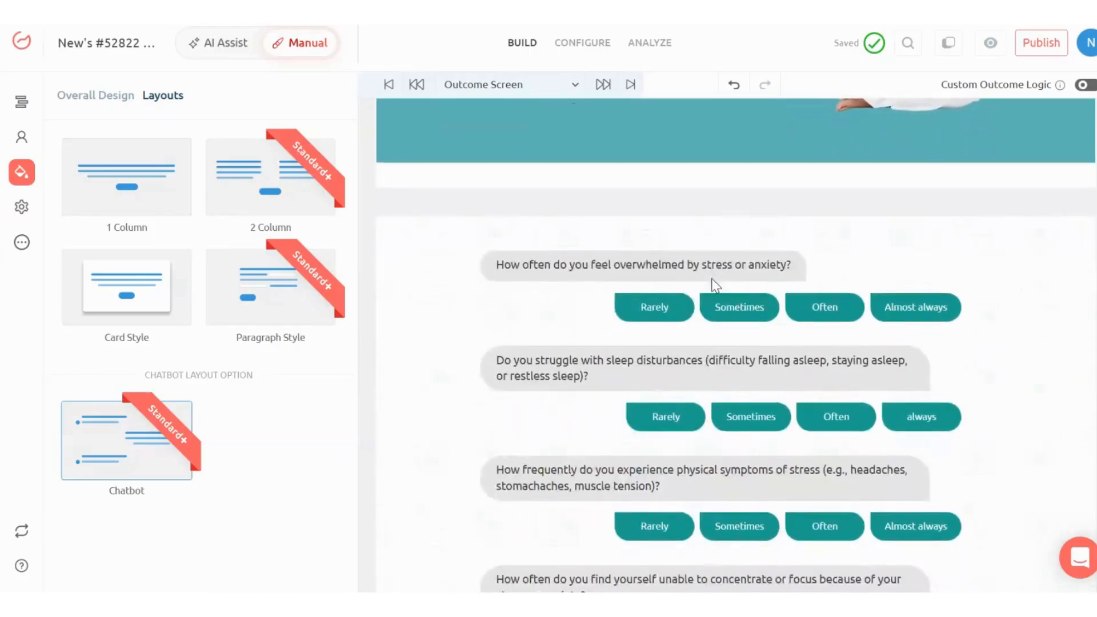
click(551, 376)
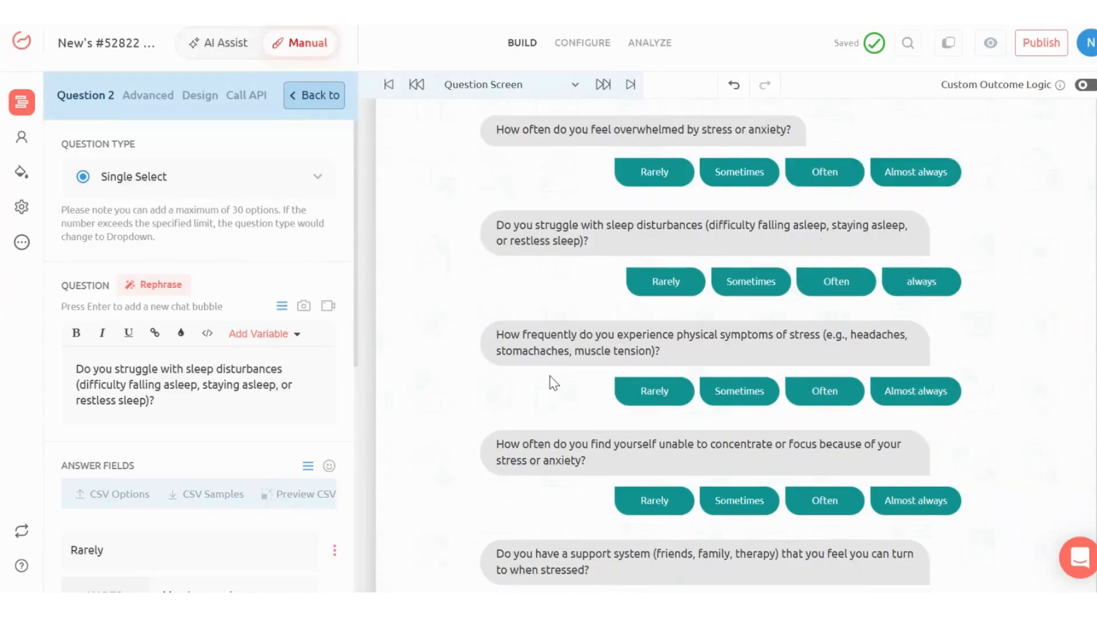
scroll(550, 376, down, 10)
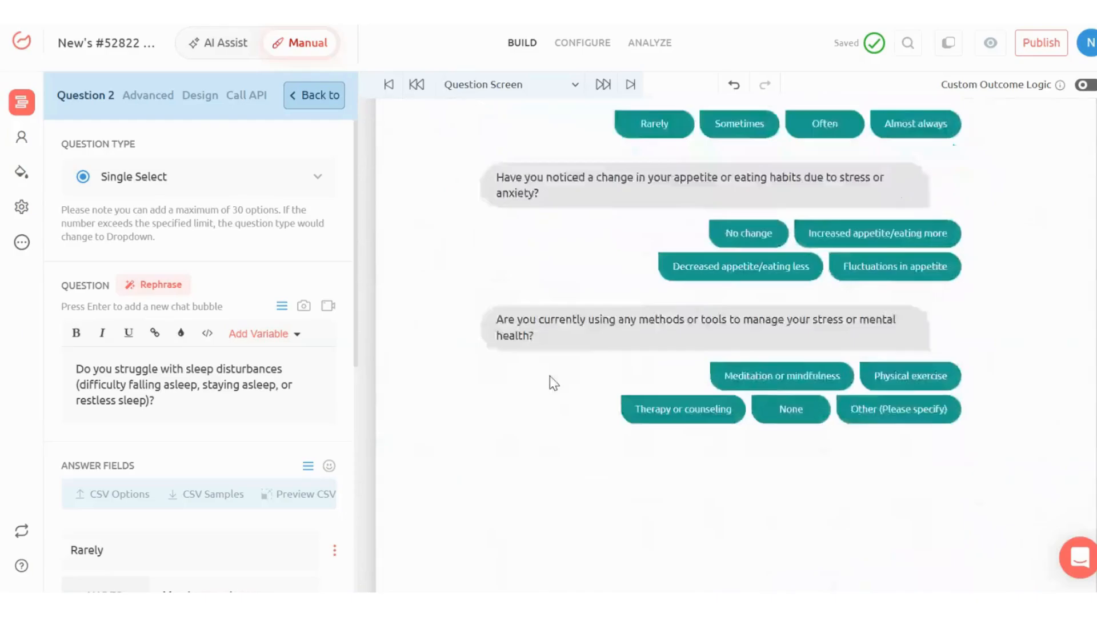
scroll(550, 376, down, 5)
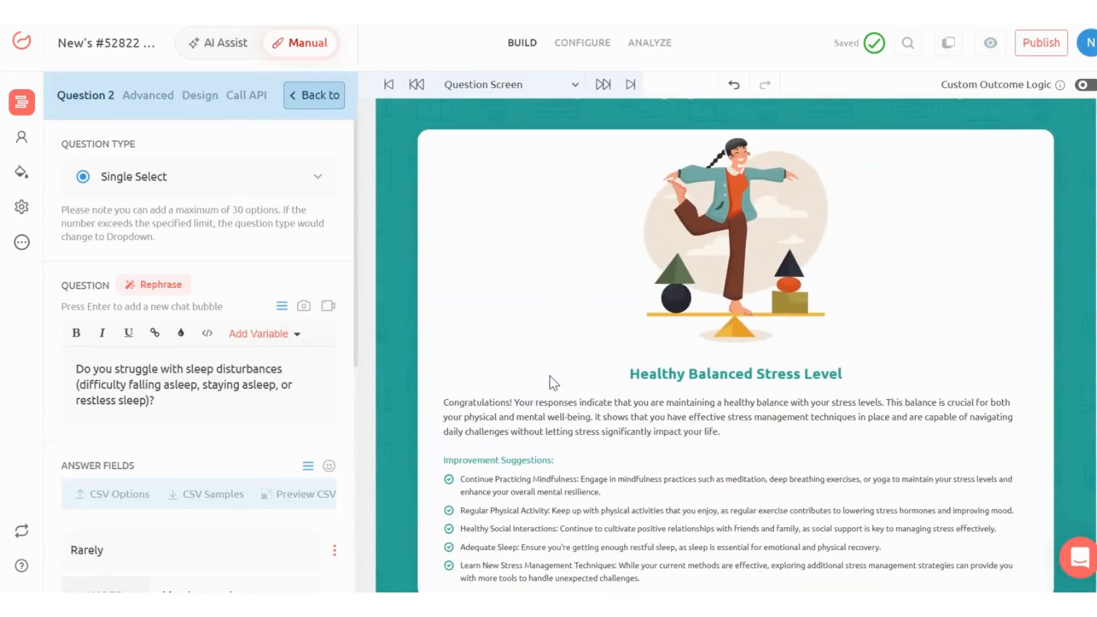